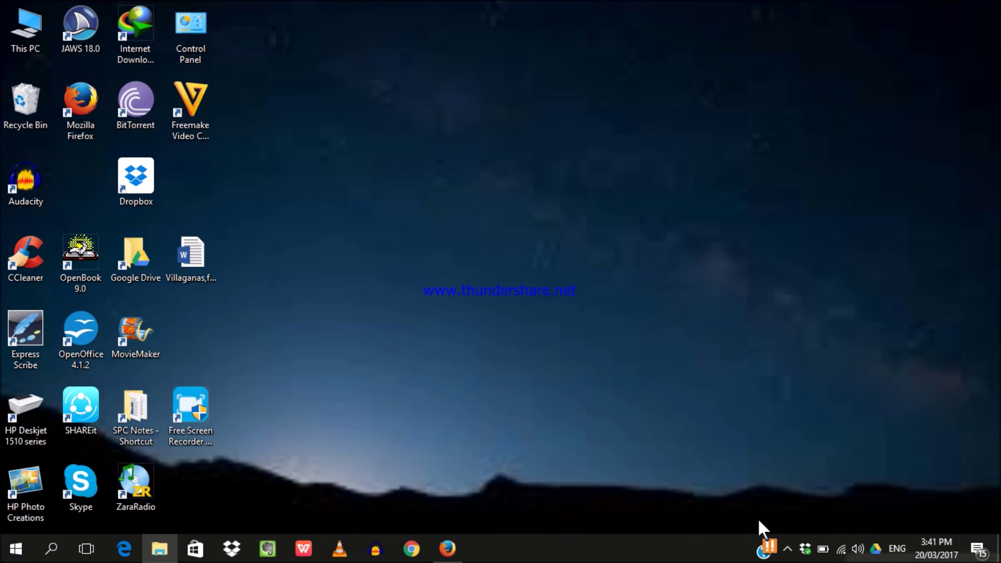
- Switch to the NV Access home page in Firefox, then back to the Downloads folder
key(alt+Tab)
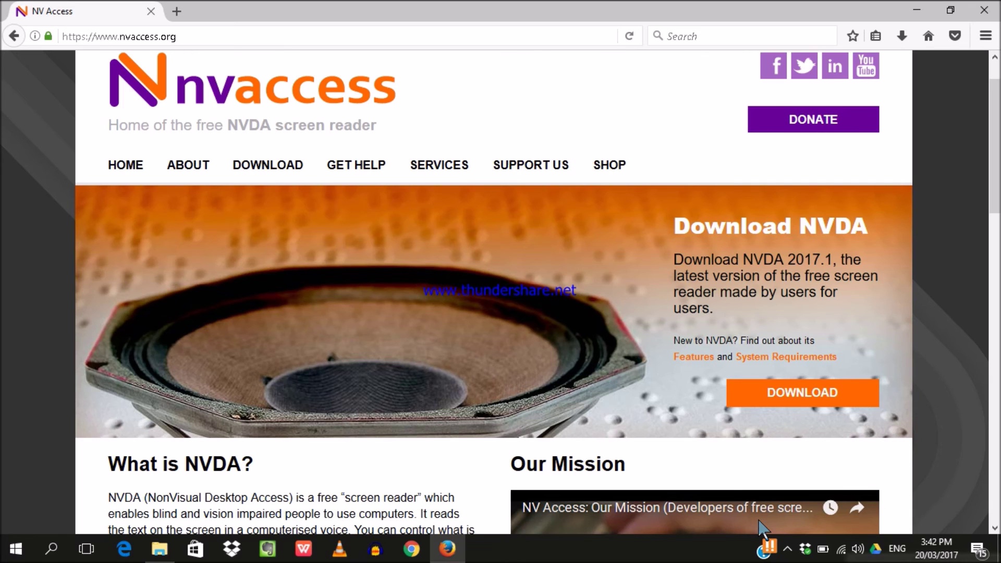
scroll(760, 529, down, 4)
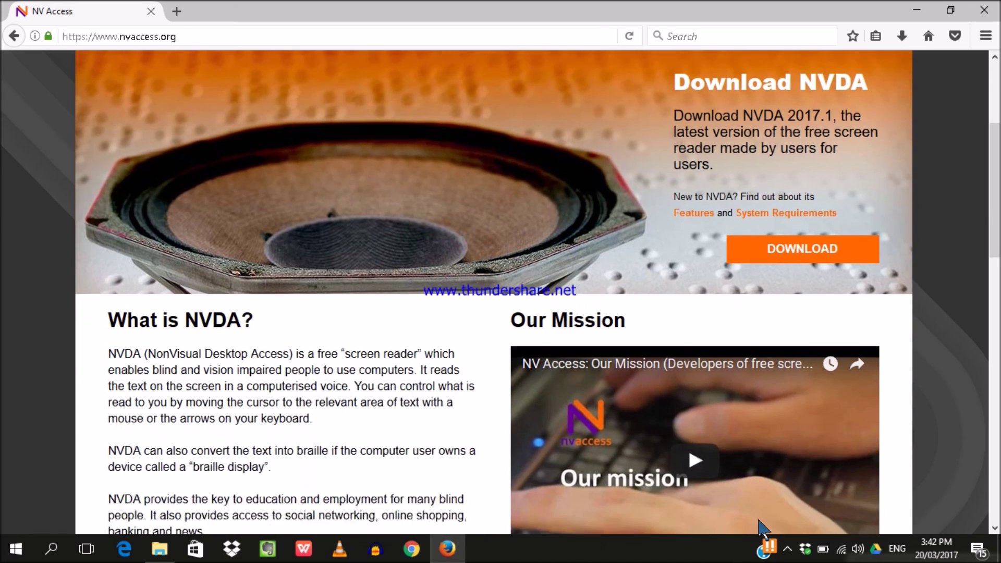
scroll(760, 529, down, 4)
scroll(761, 528, down, 1)
scroll(760, 529, down, 1)
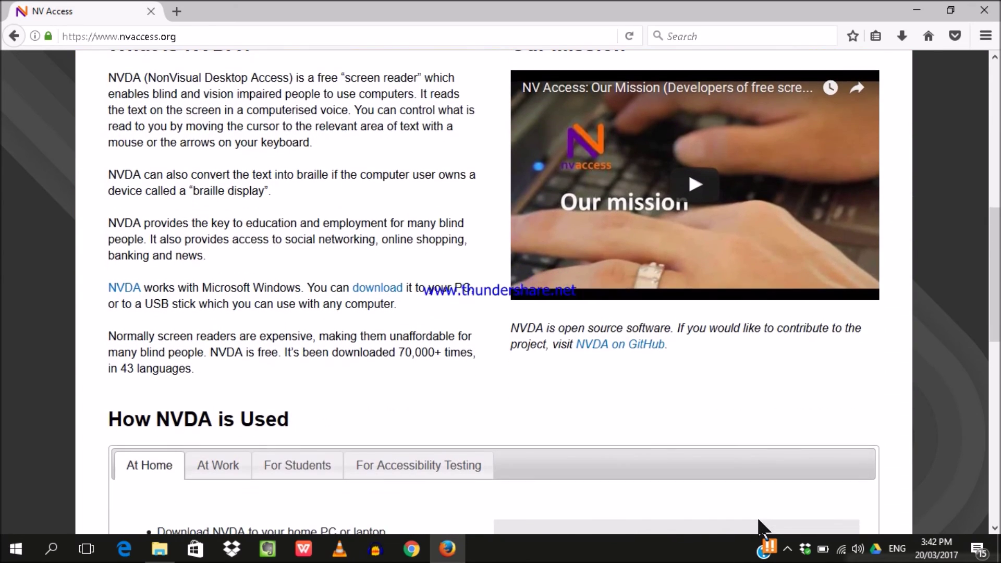
scroll(760, 529, down, 2)
scroll(761, 529, up, 4)
scroll(760, 530, up, 2)
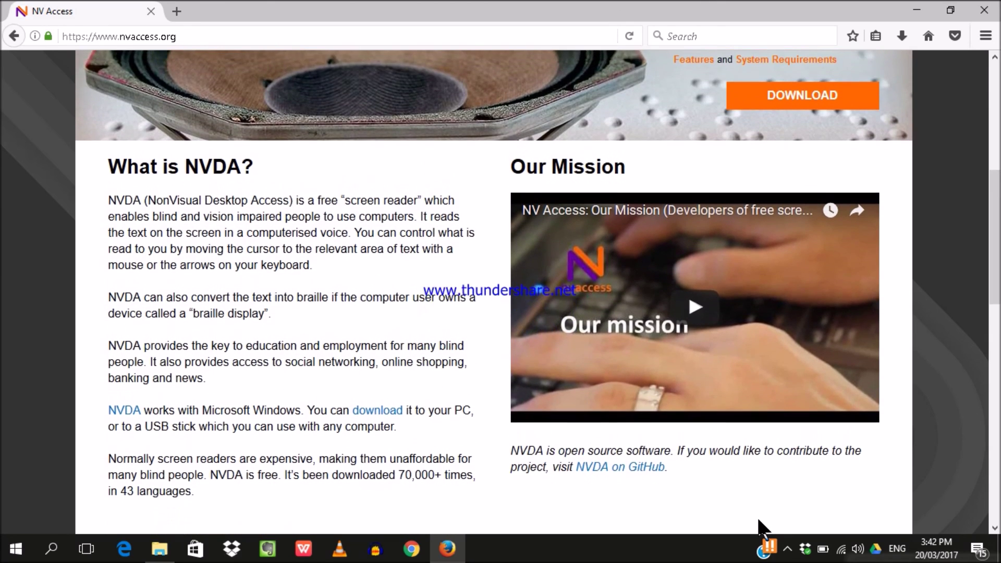
scroll(760, 529, down, 2)
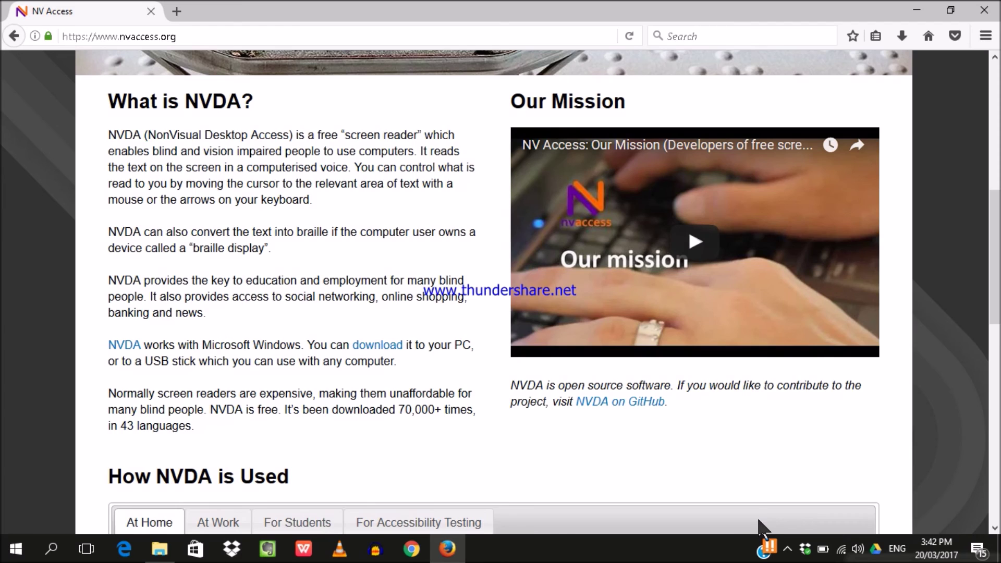
scroll(763, 529, down, 3)
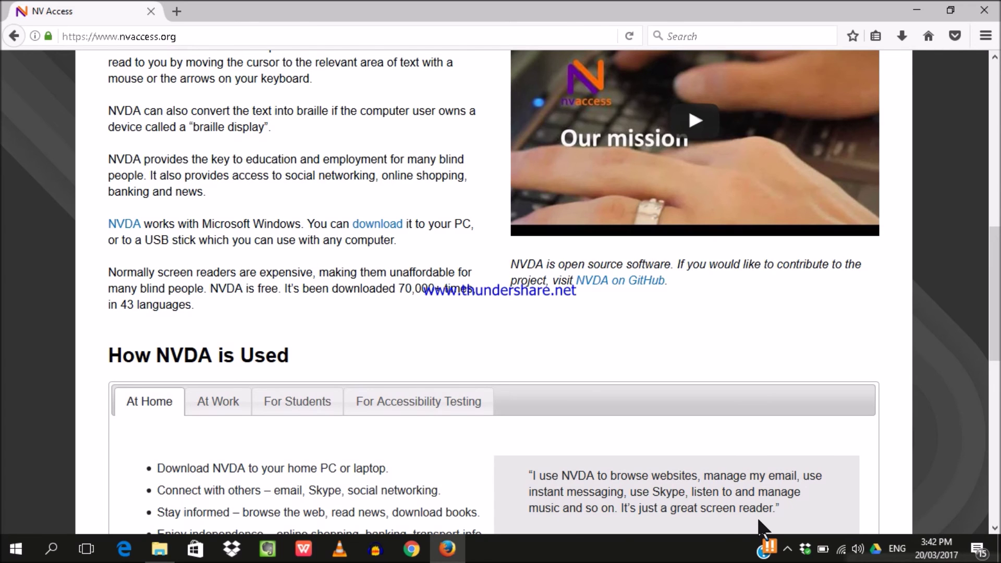
scroll(762, 528, up, 4)
scroll(763, 528, up, 2)
scroll(763, 528, up, 3)
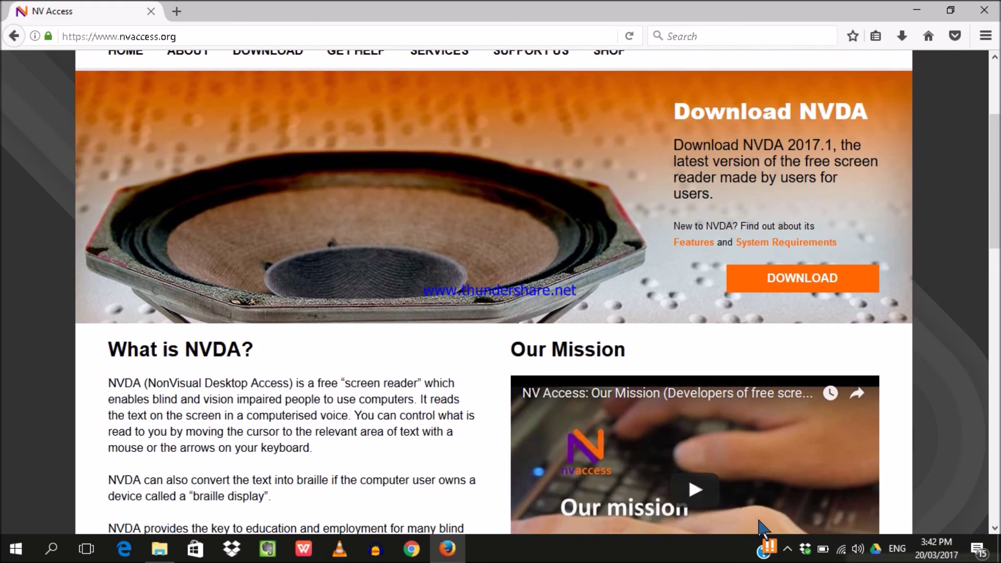
scroll(763, 528, down, 2)
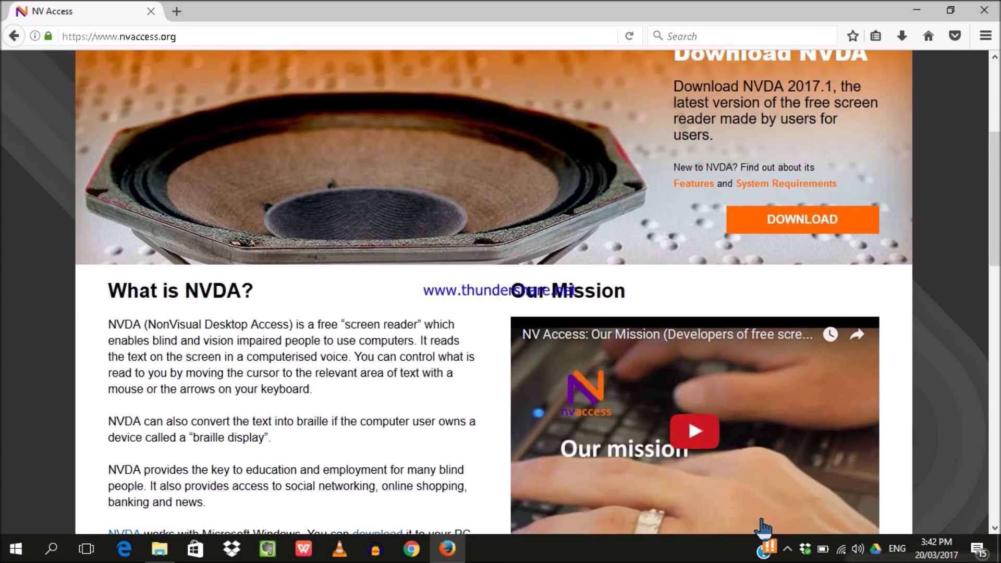
scroll(763, 528, down, 1)
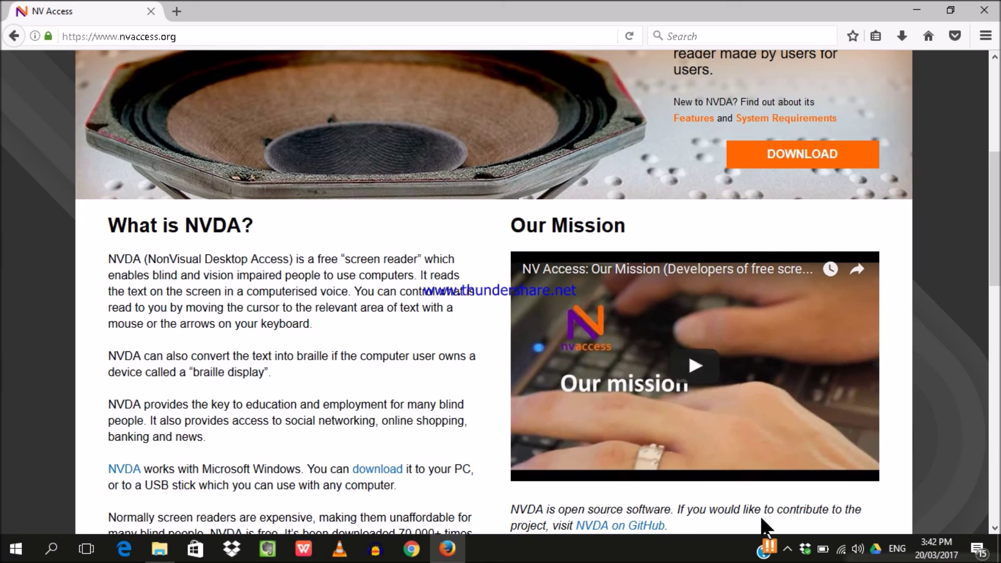
scroll(762, 527, up, 3)
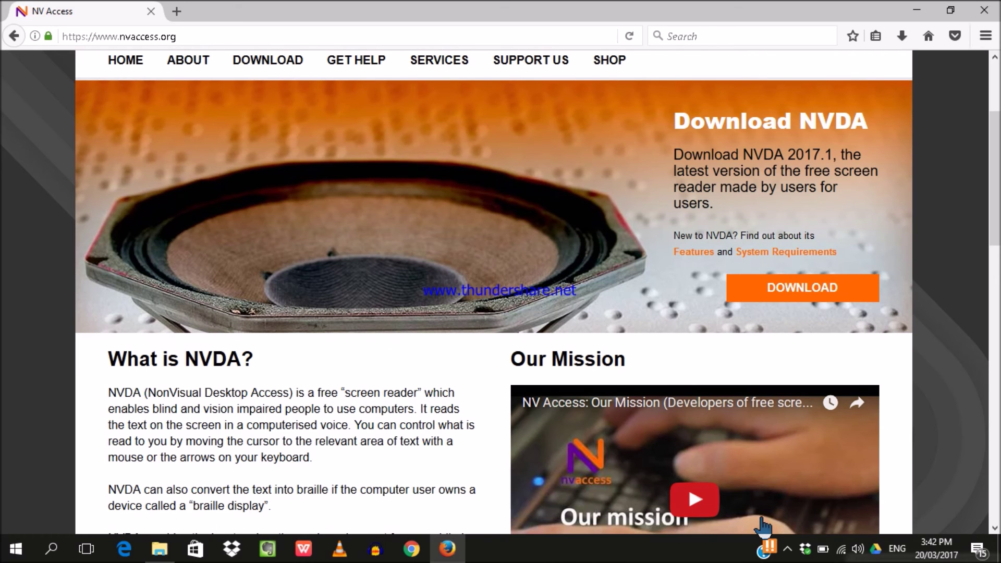
scroll(763, 530, down, 3)
scroll(763, 528, down, 1)
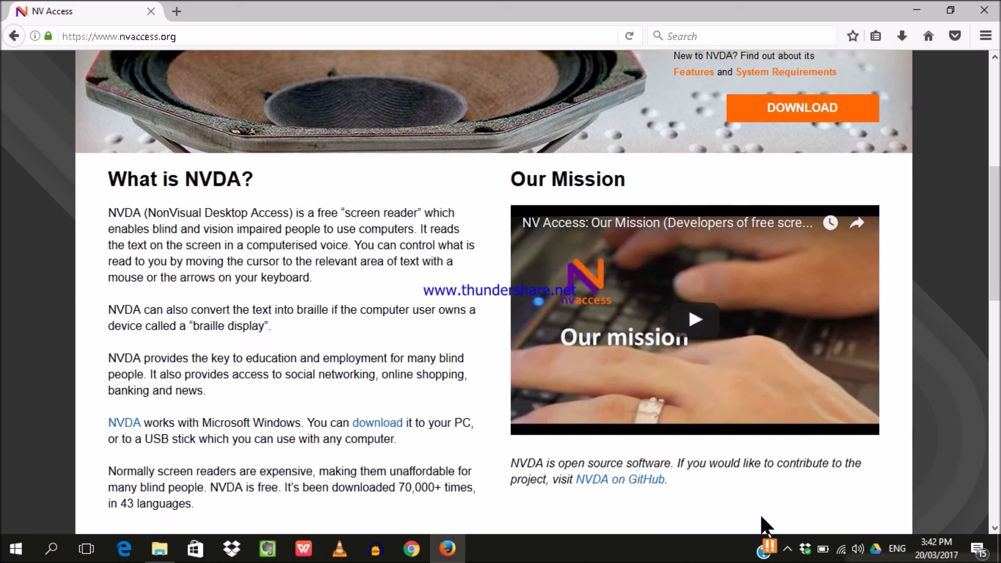
scroll(762, 526, up, 3)
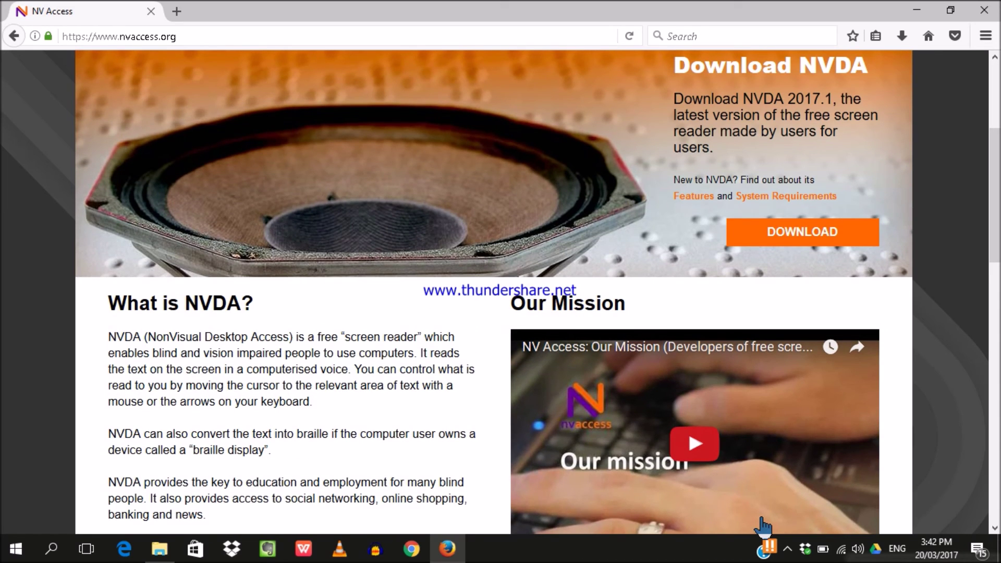
key(alt+Tab)
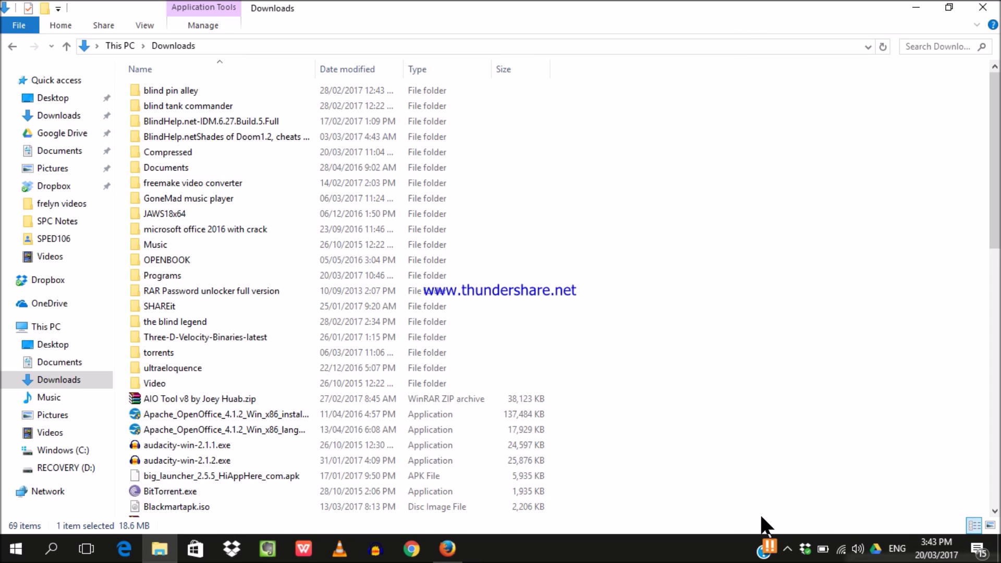
- Alternate twice between the NV Access page and the Downloads folder, ending on Downloads
key(alt+Tab)
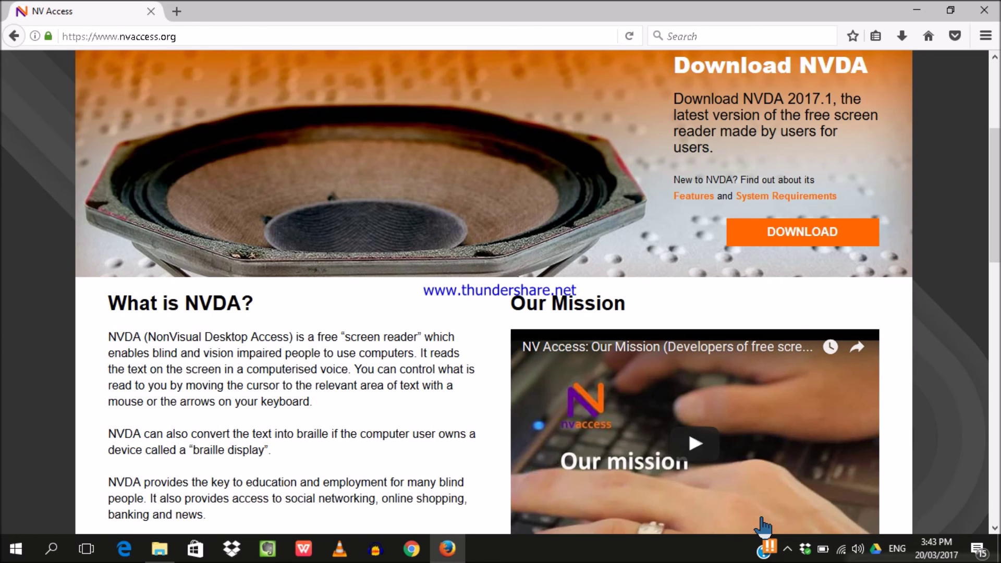
scroll(763, 527, down, 3)
scroll(763, 528, down, 3)
key(alt+Tab)
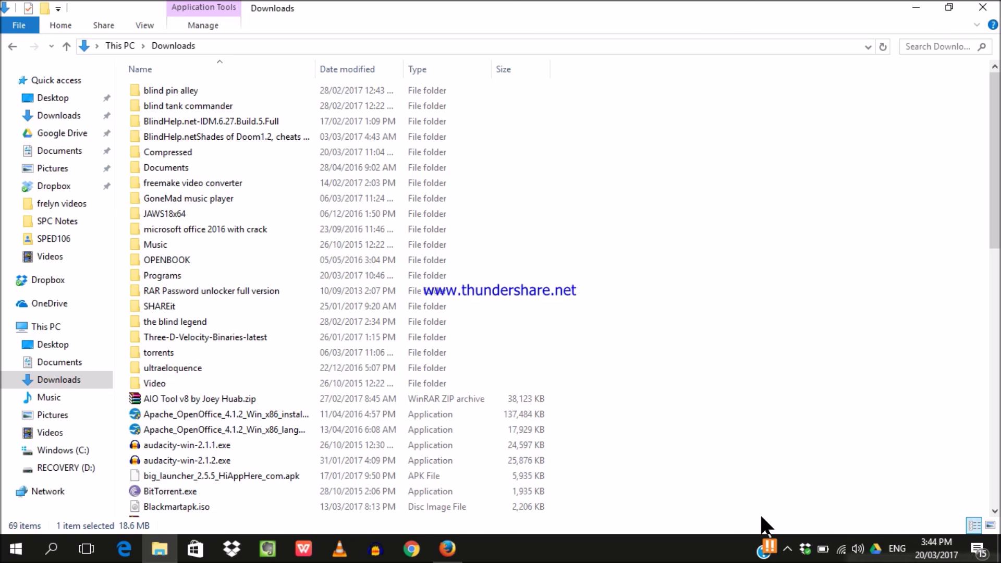
key(alt+Tab)
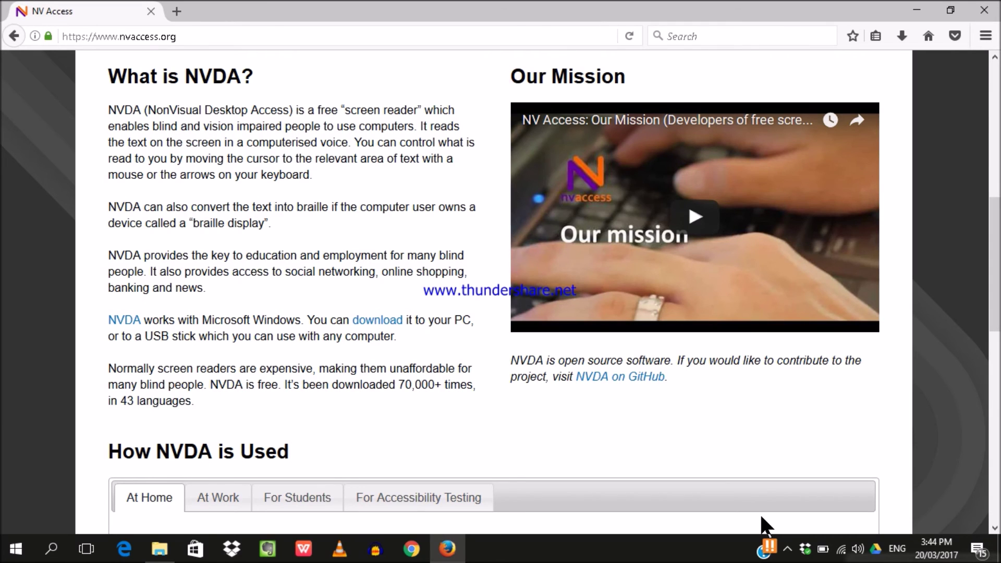
scroll(763, 524, up, 5)
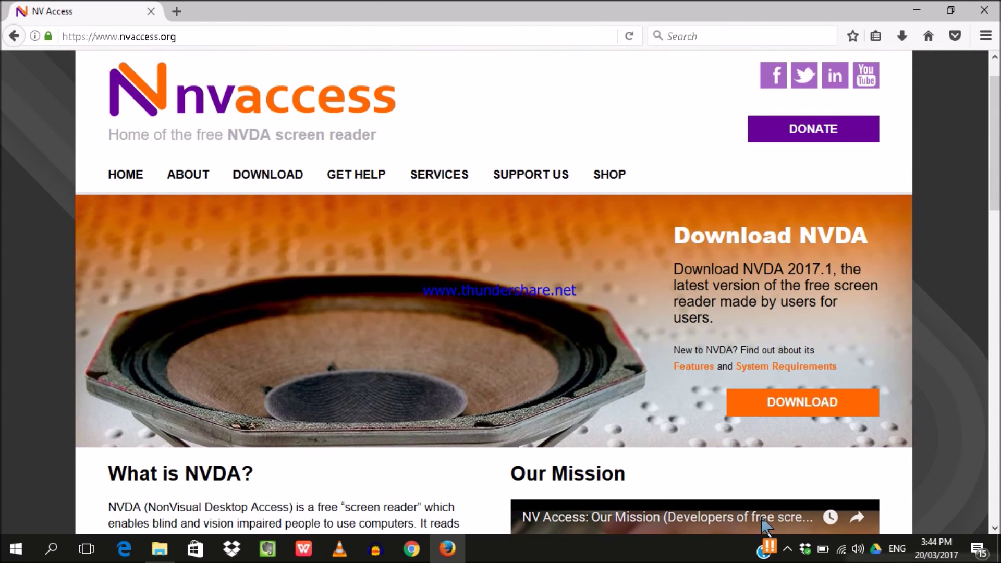
scroll(762, 524, down, 2)
scroll(762, 525, down, 4)
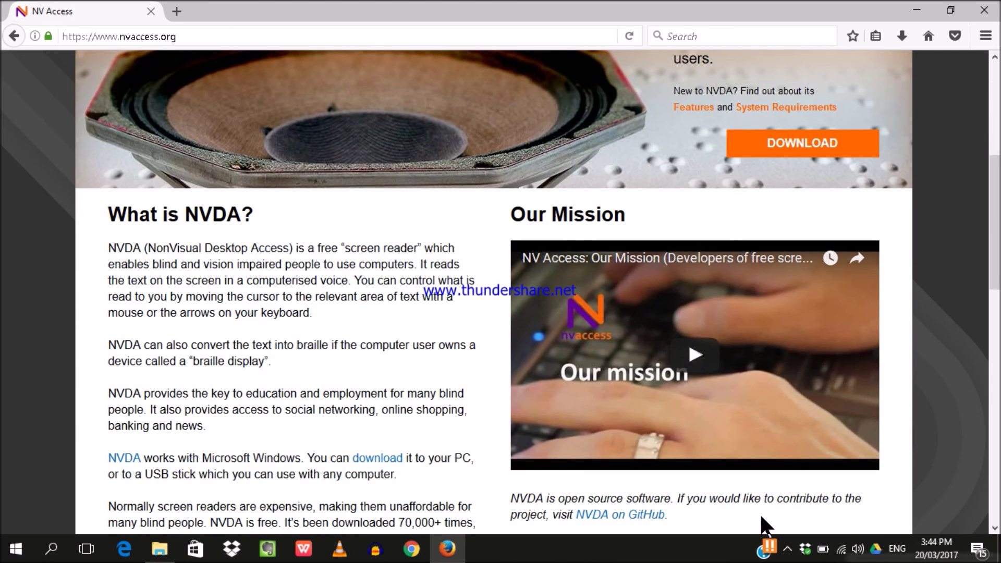
key(alt+Tab)
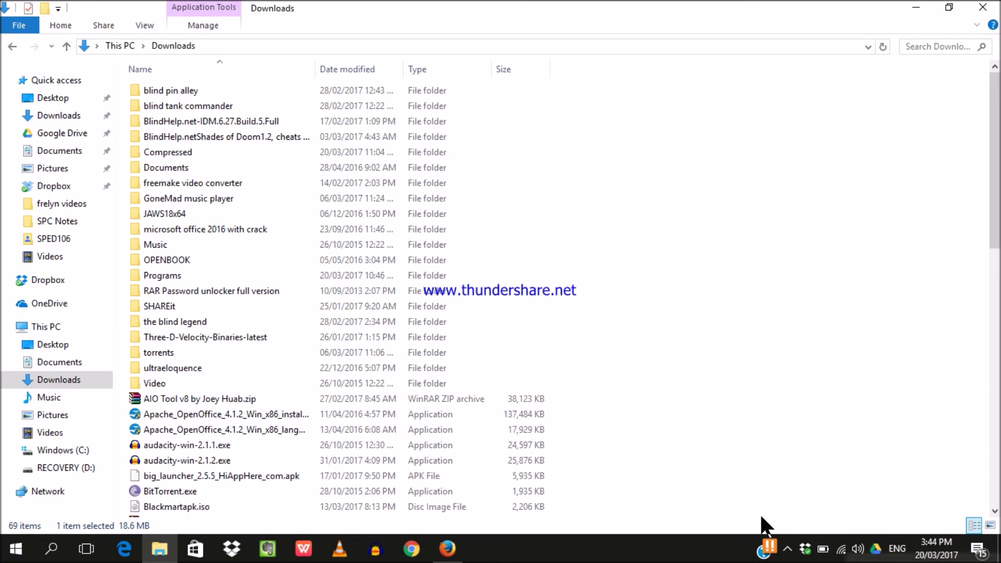
- Run nvda_2017.1.exe from Downloads and move focus into the license agreement text
key(Return)
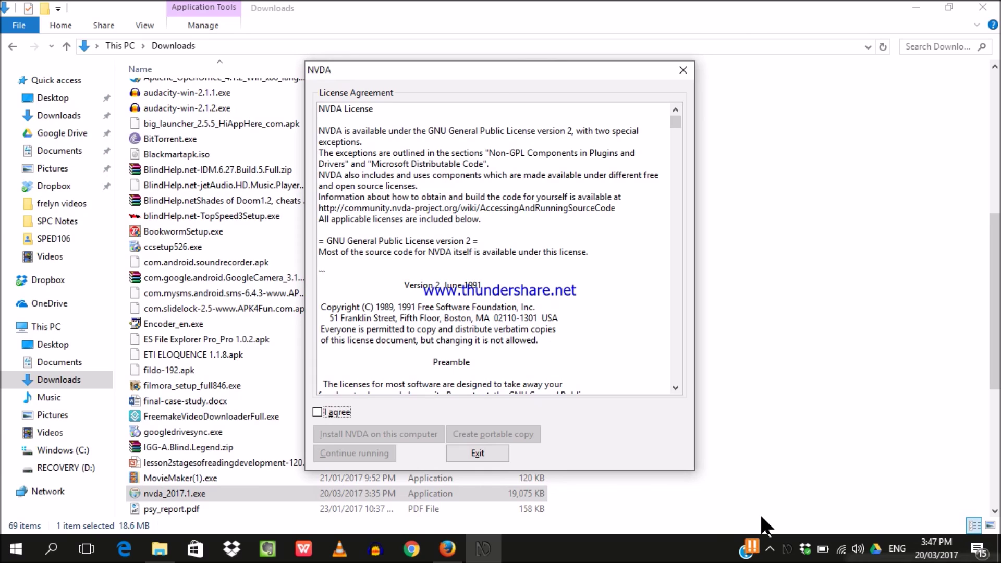
key(shift+Tab)
- Review the NVDA license text and check the 'I agree' checkbox
key(Tab)
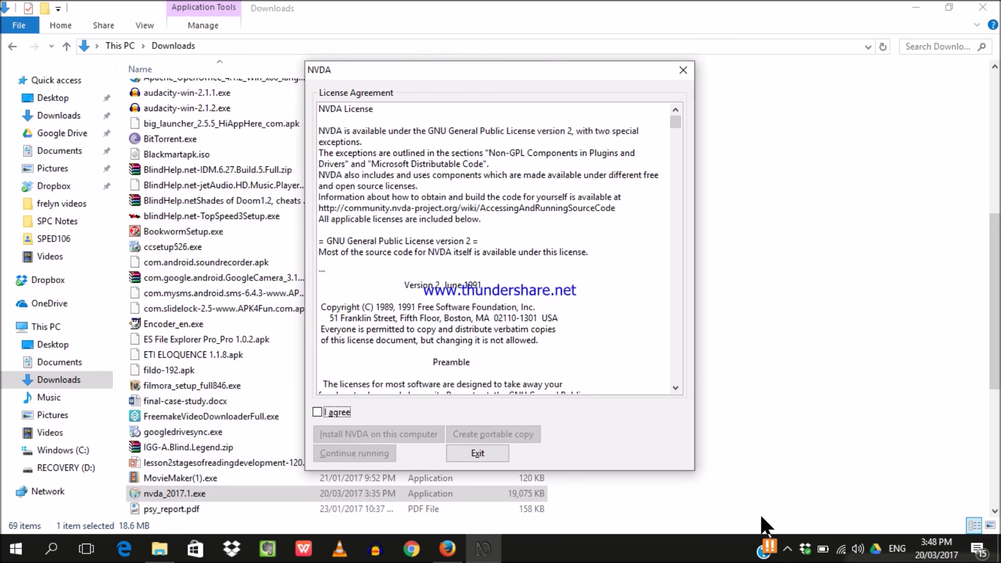
key(shift+Tab)
key(Tab)
key(space)
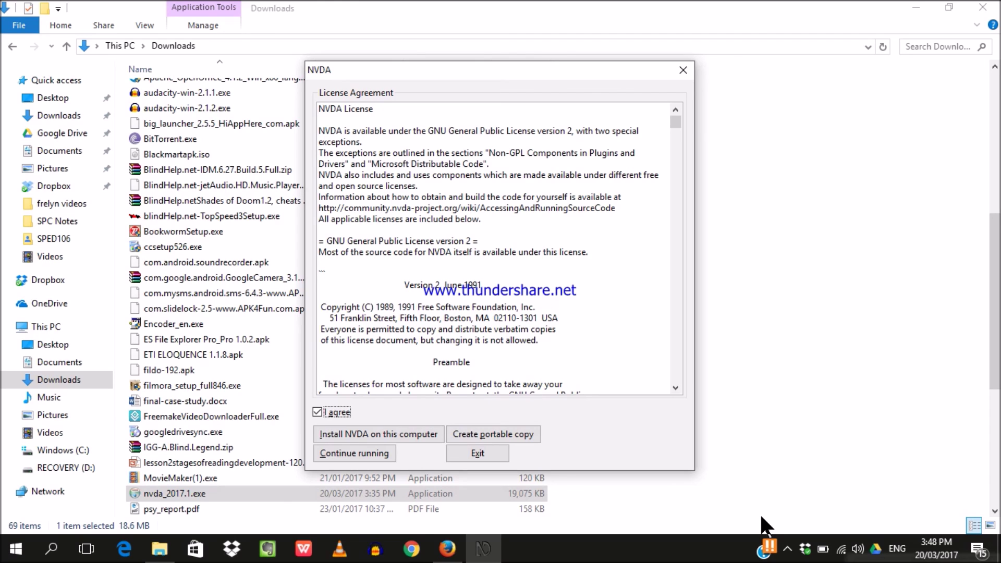
- Review the install, portable-copy and run-temporarily buttons, then choose 'Install NVDA on this computer'
key(Tab)
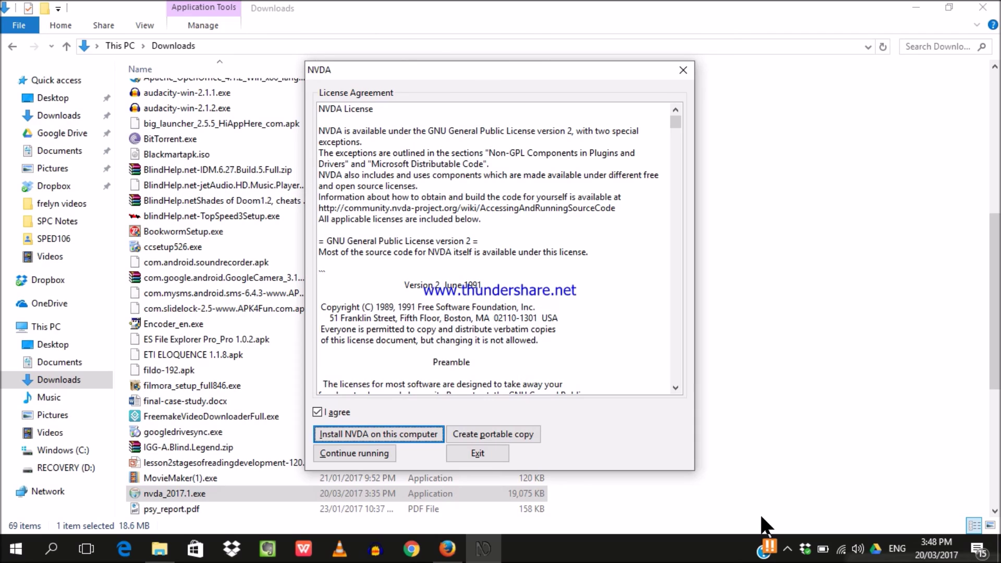
key(Tab)
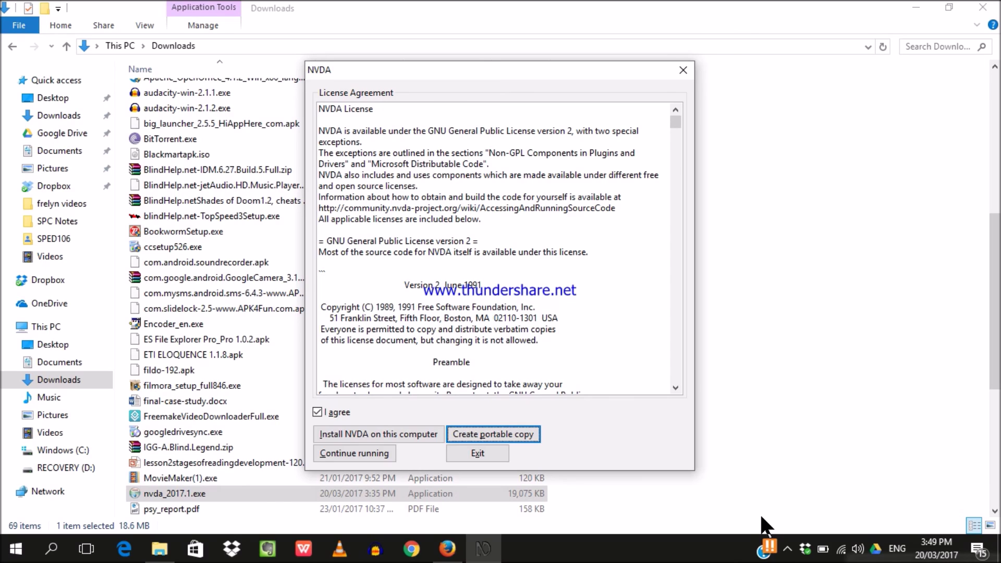
key(Tab)
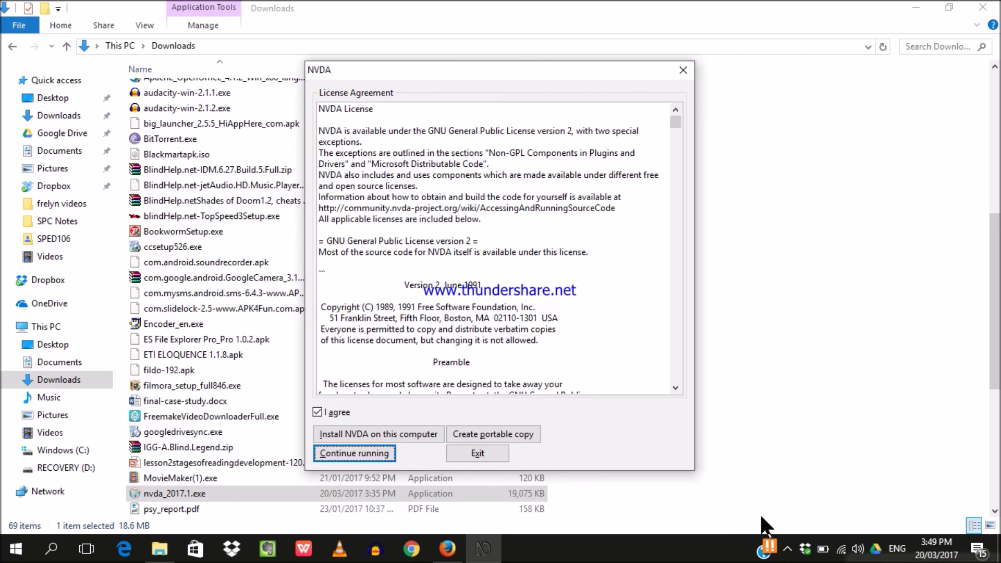
key(shift+Tab)
key(Tab)
key(shift+Tab)
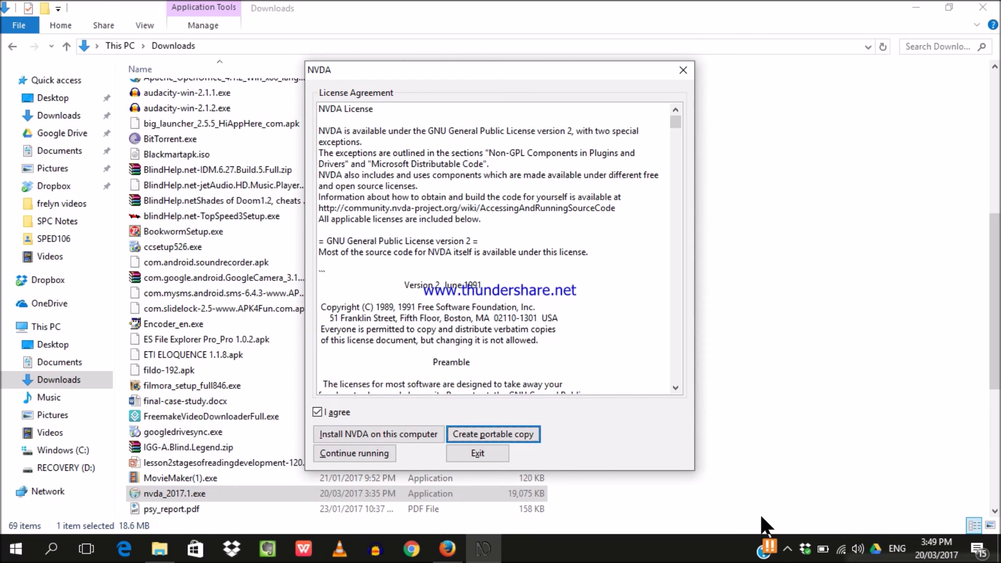
key(Left)
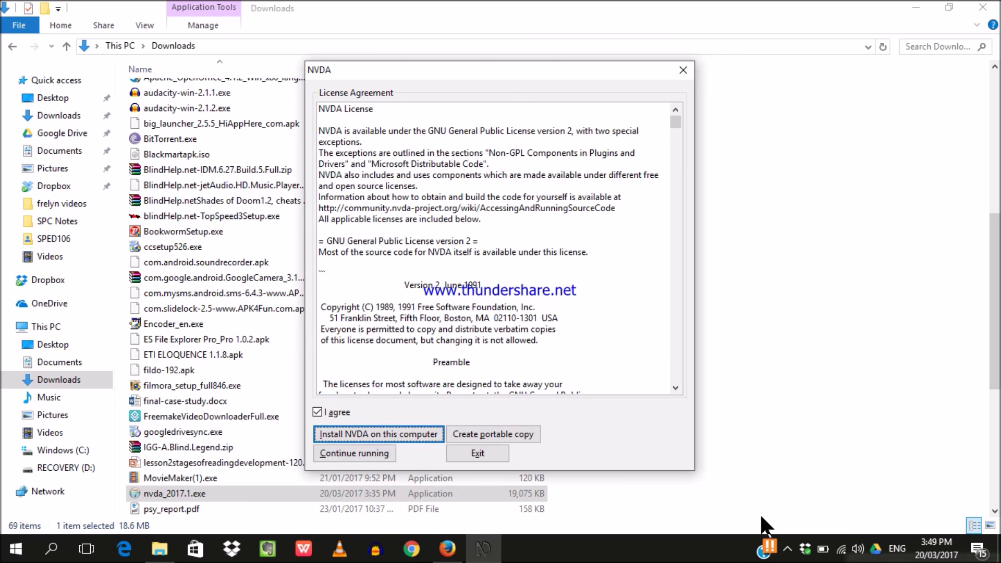
key(Return)
- Install NVDA with logon-screen use and desktop shortcut kept enabled, then dismiss the Success message
key(Tab)
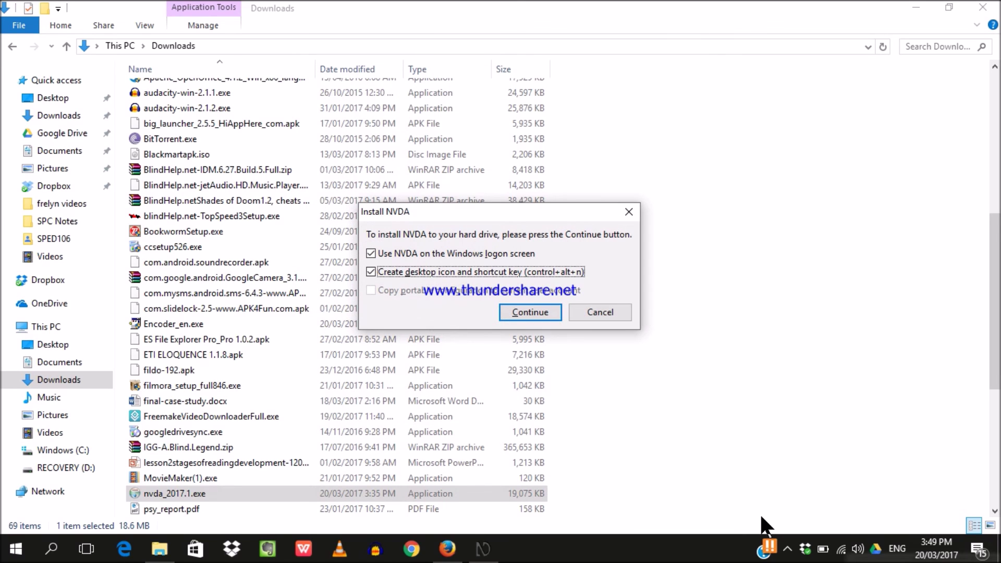
key(shift+Tab)
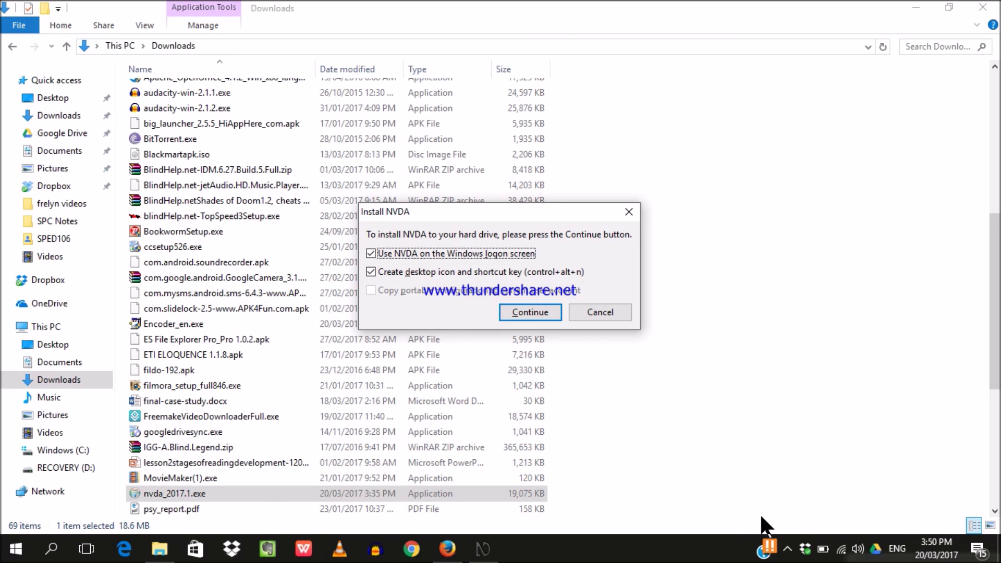
key(Tab)
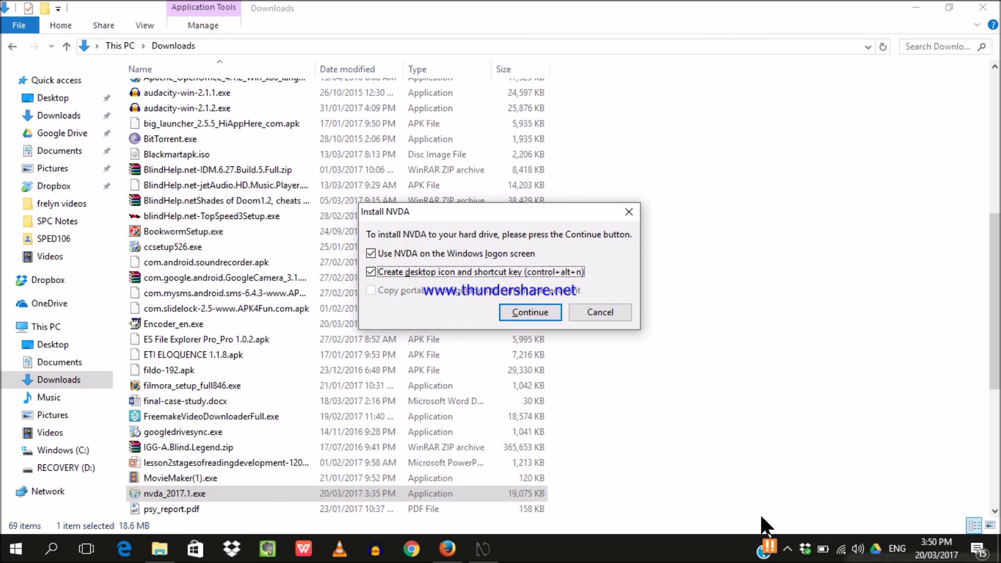
key(Tab)
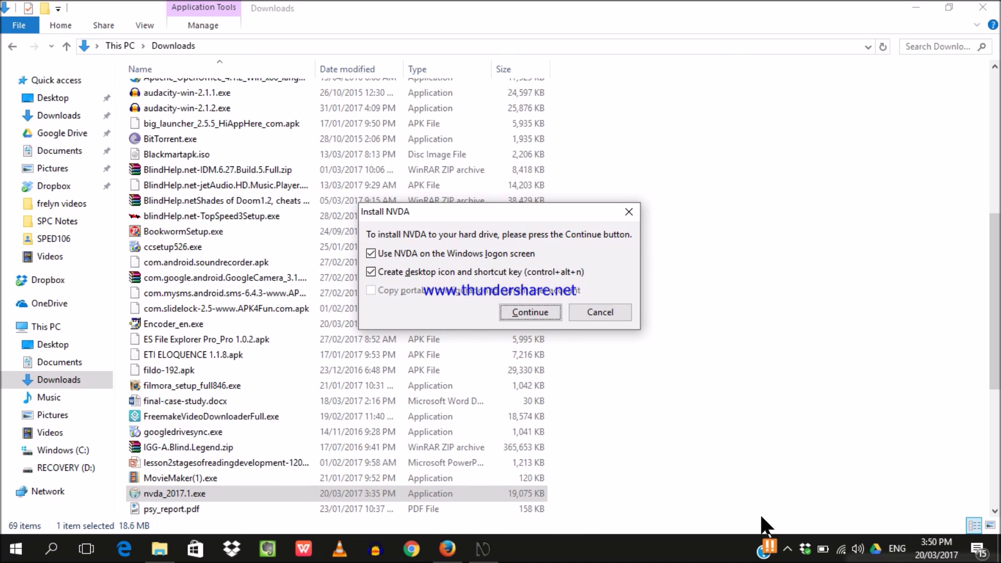
key(Return)
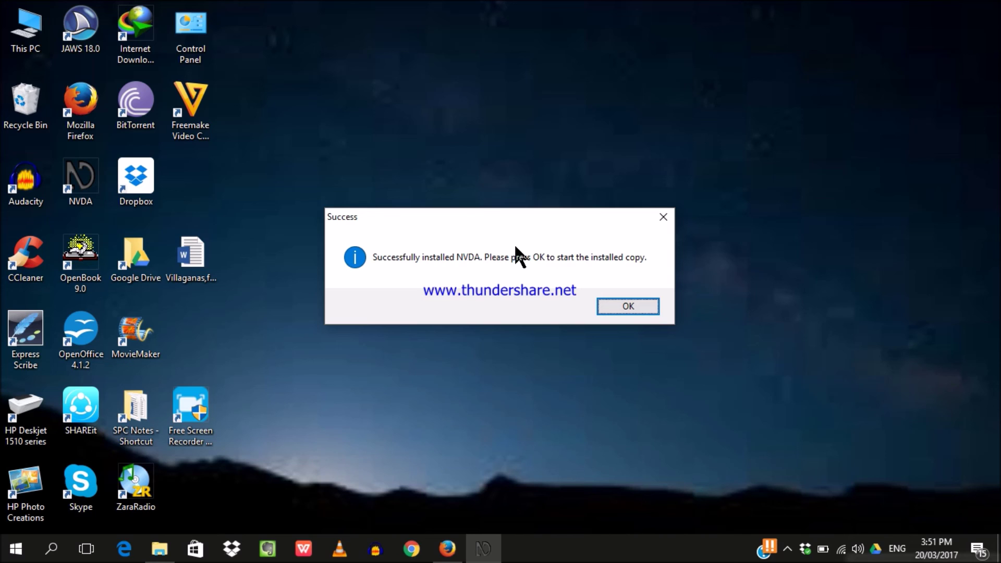
key(Return)
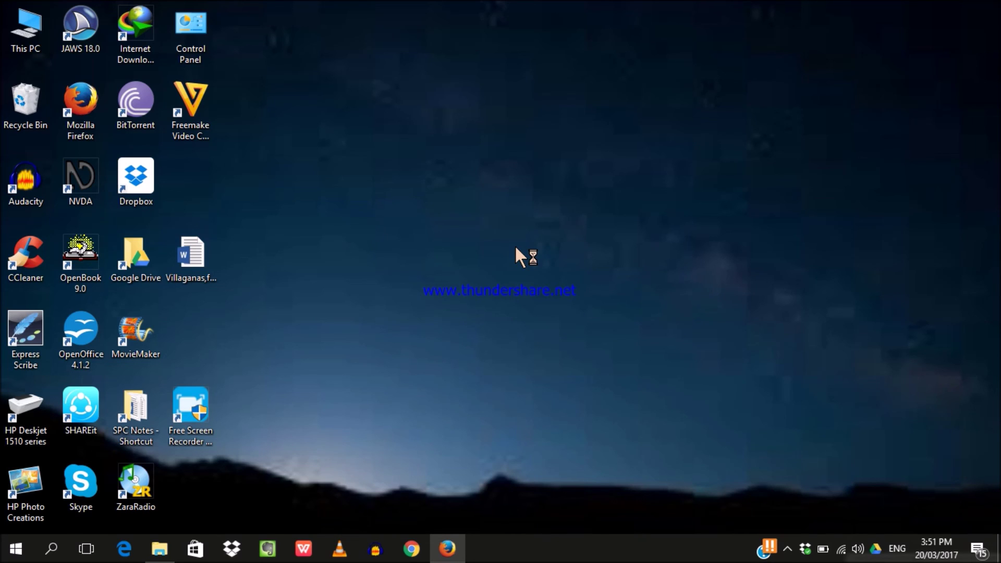
- Cycle windows to the Downloads folder and close it with Alt+F4, revealing the desktop's NVDA icon
key(alt+Tab)
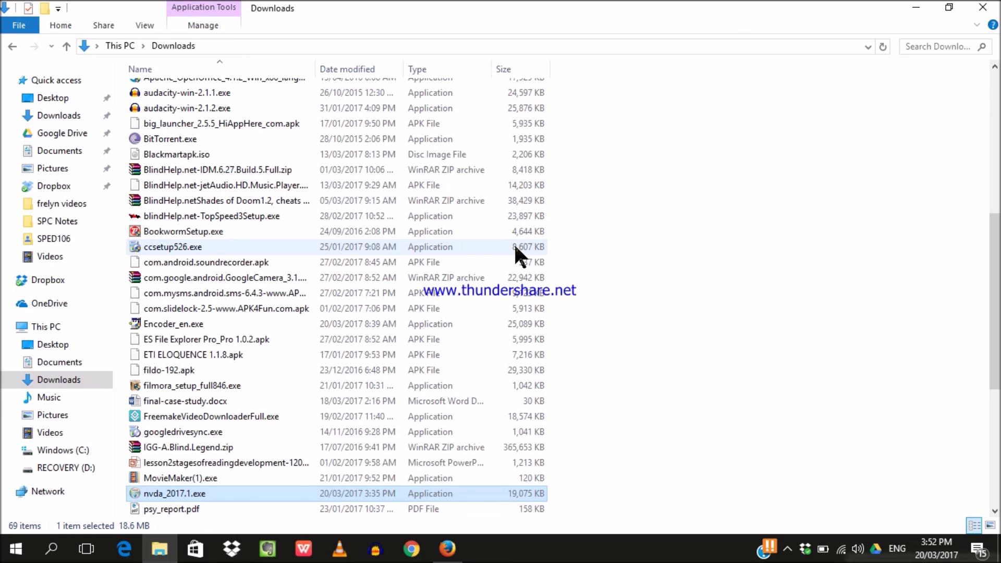
key(Return)
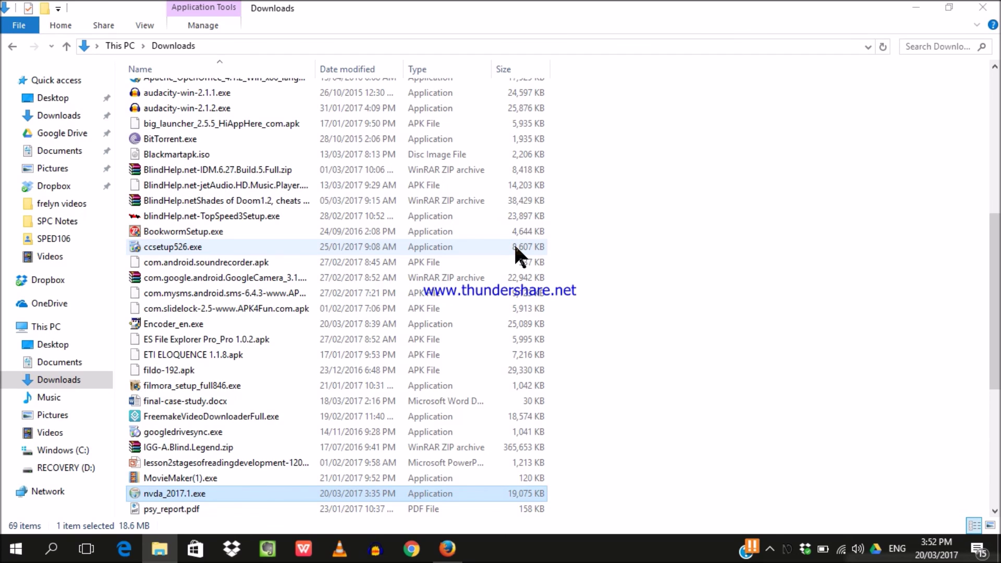
key(alt+F4)
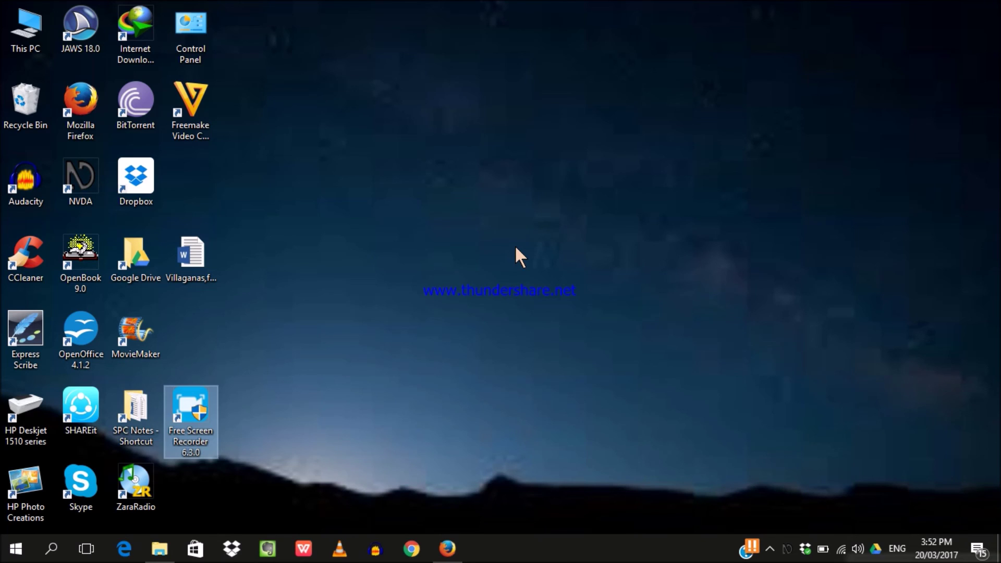
key(m)
key(alt+Tab)
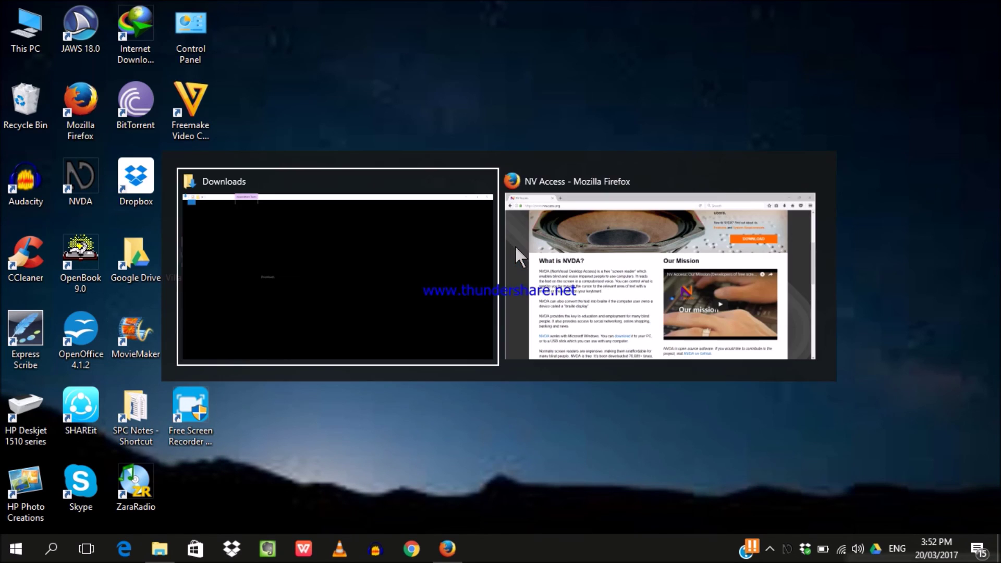
key(alt+Tab)
key(alt+Tab)
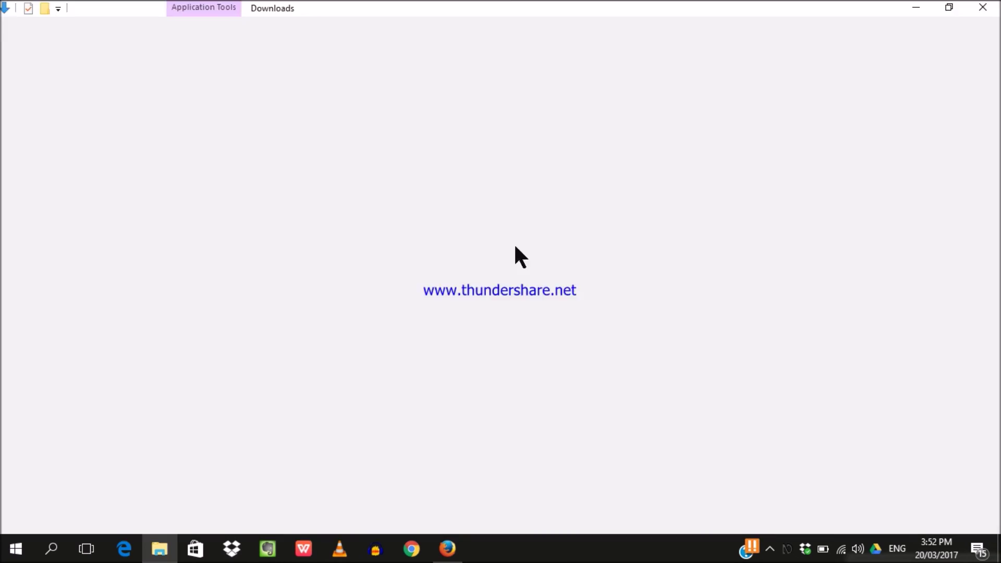
key(alt+F4)
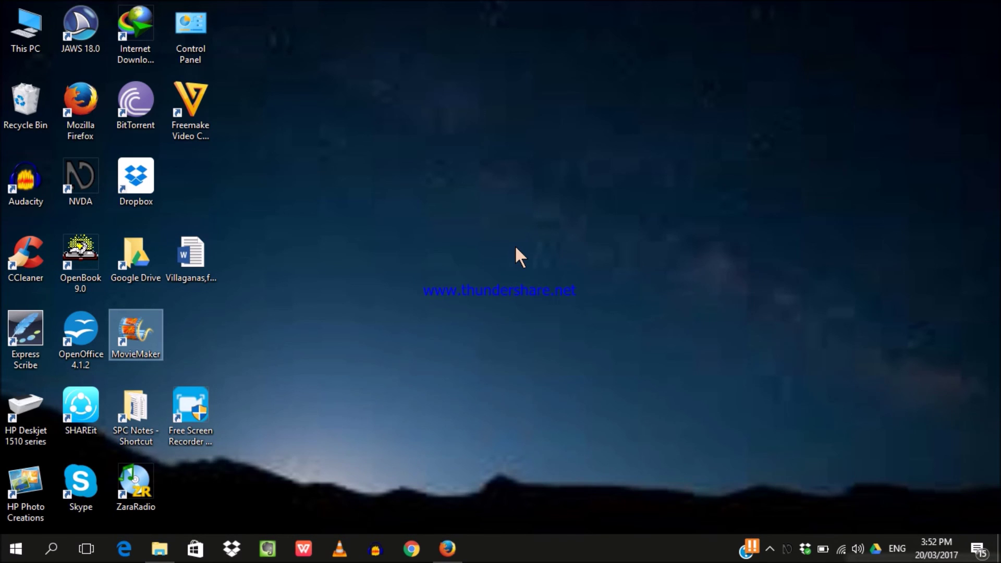